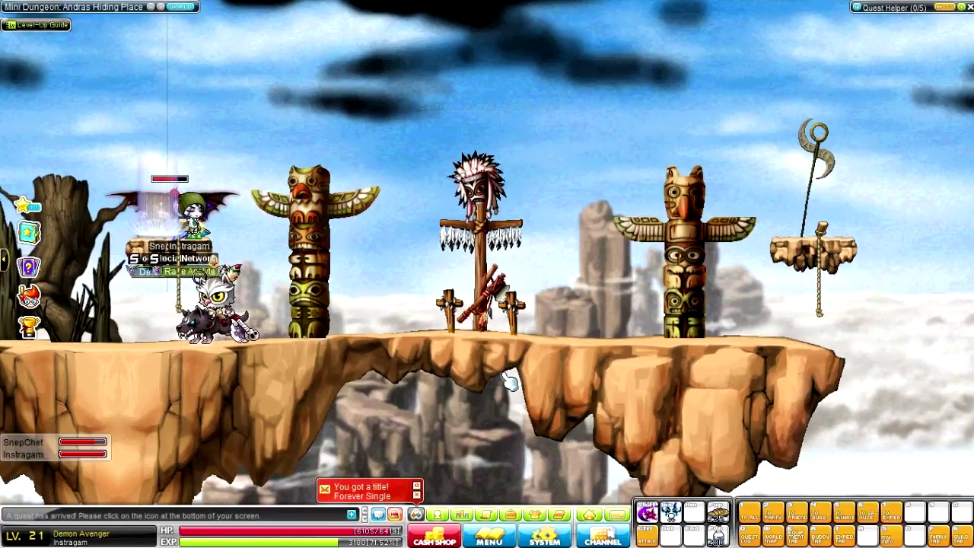
Step: Move left along the ledge, drop to the ground and start attacking Andras
key(Left)
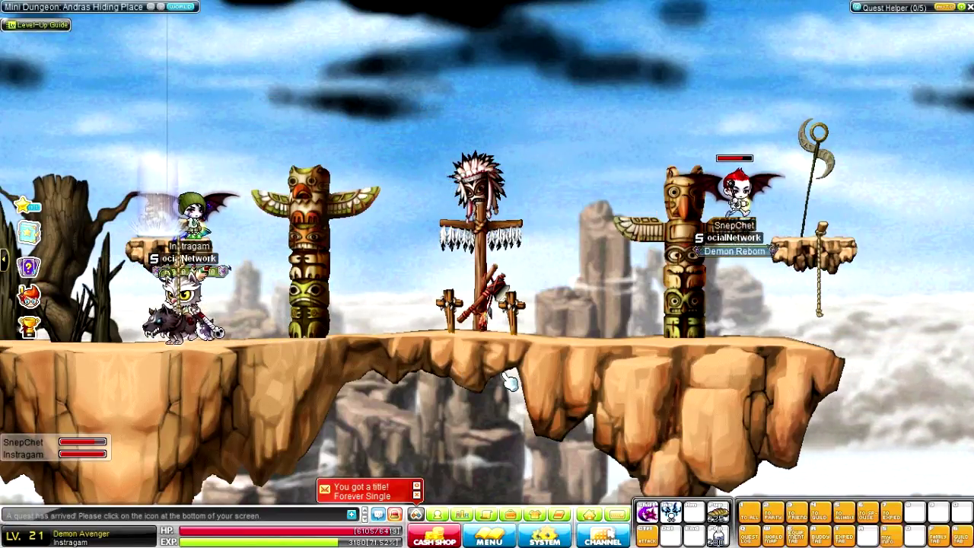
key(Left)
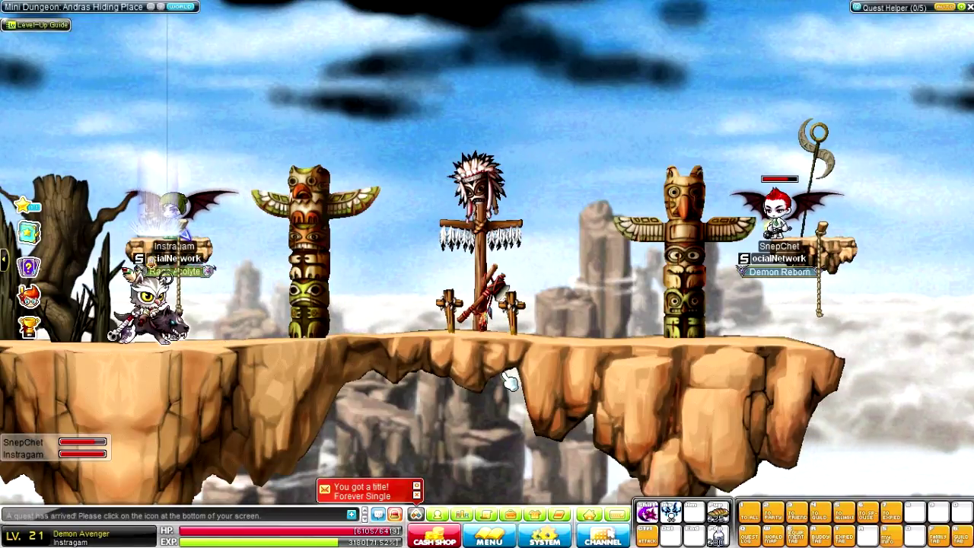
key(Right)
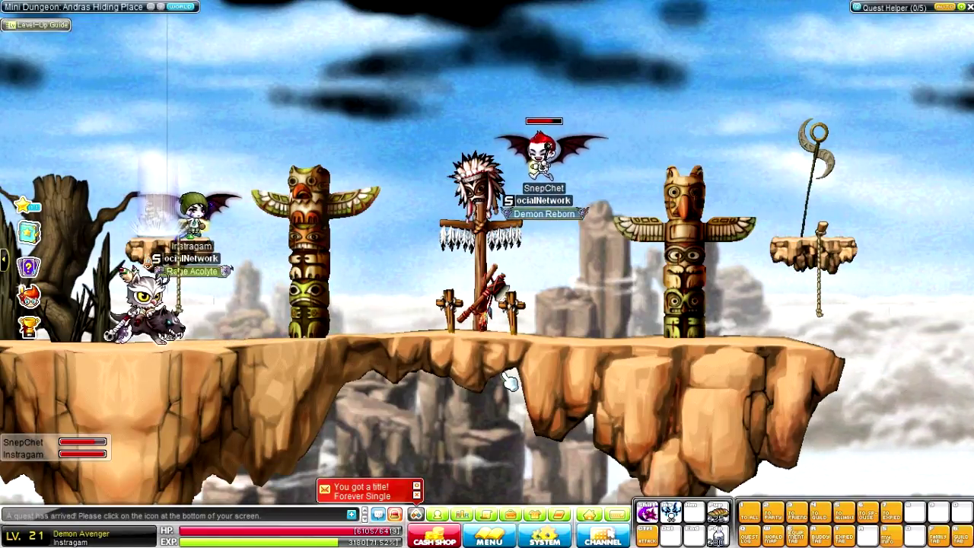
key(alt+Down)
key(ctrl)
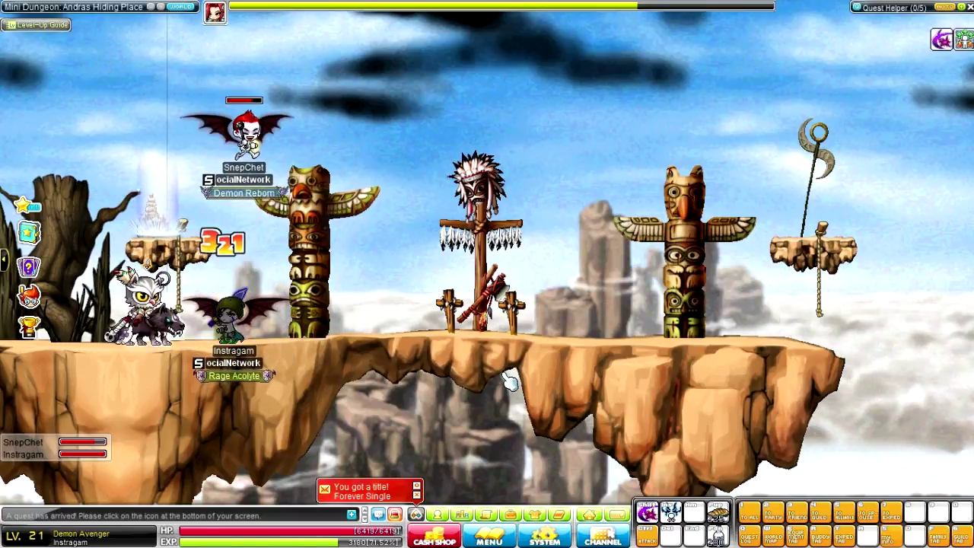
key(ctrl)
key(ctrl)
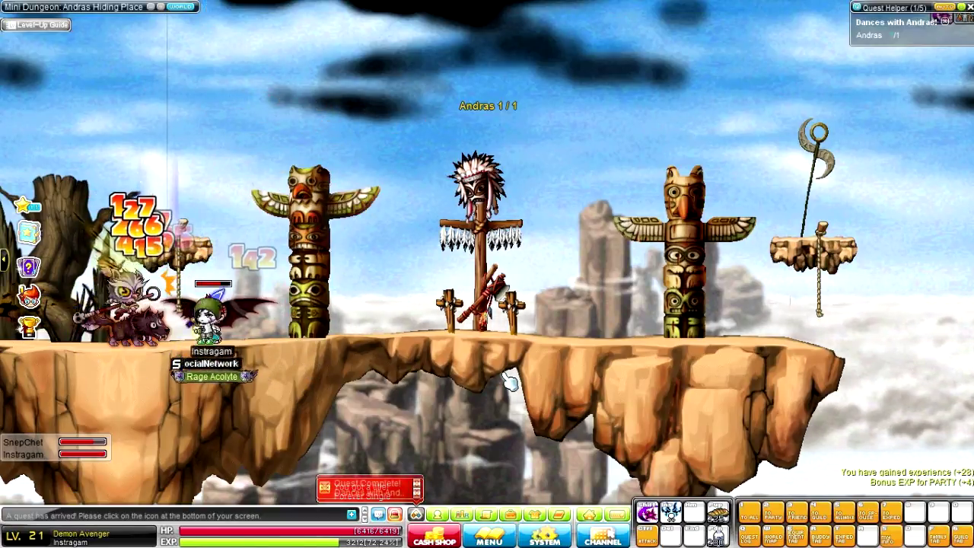
Step: Finish off Andras on the ground, then move left across the floating platform
key(Left)
key(ctrl)
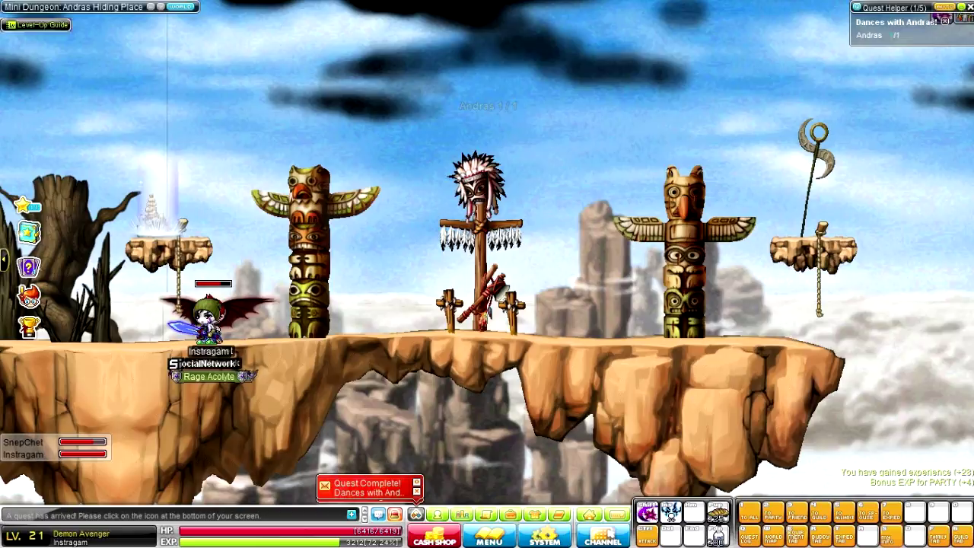
key(Right)
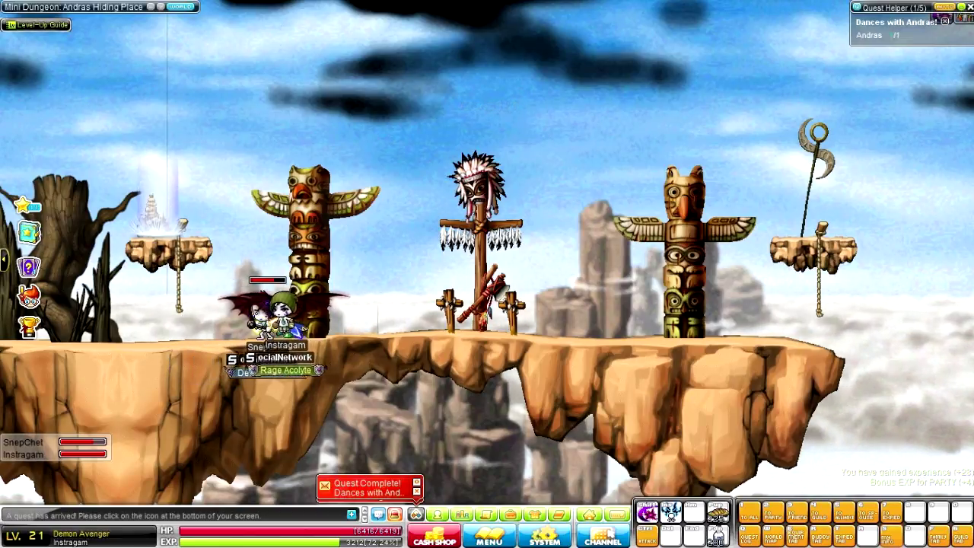
key(Left)
key(alt)
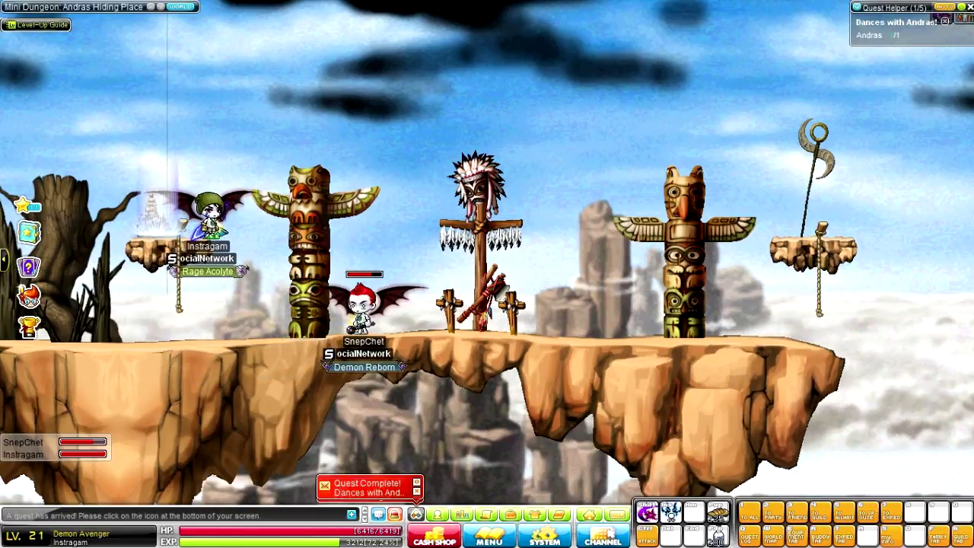
key(Left)
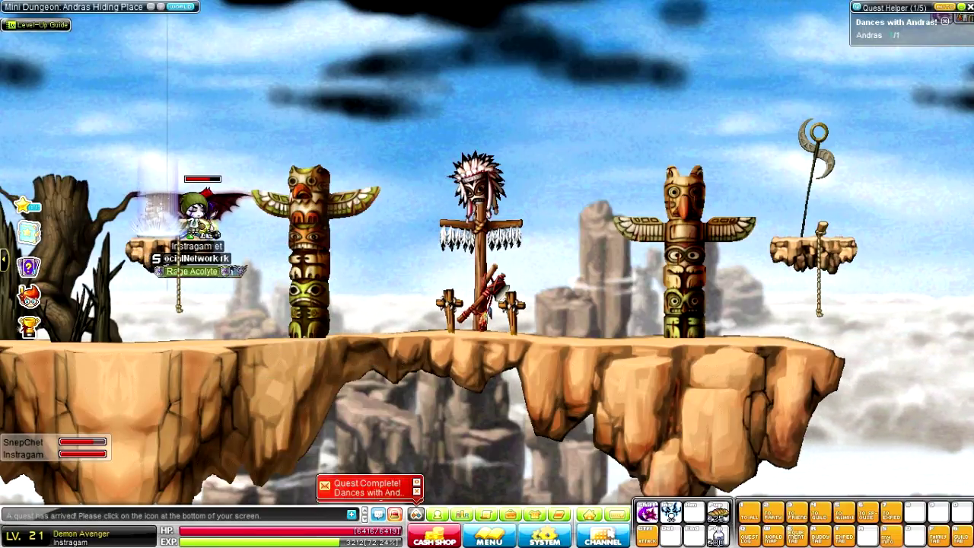
key(Left)
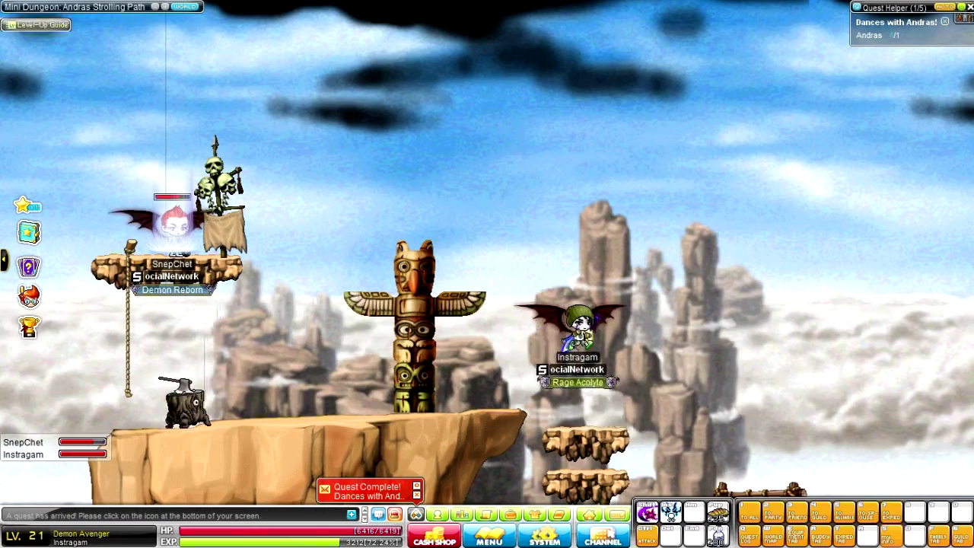
key(Right)
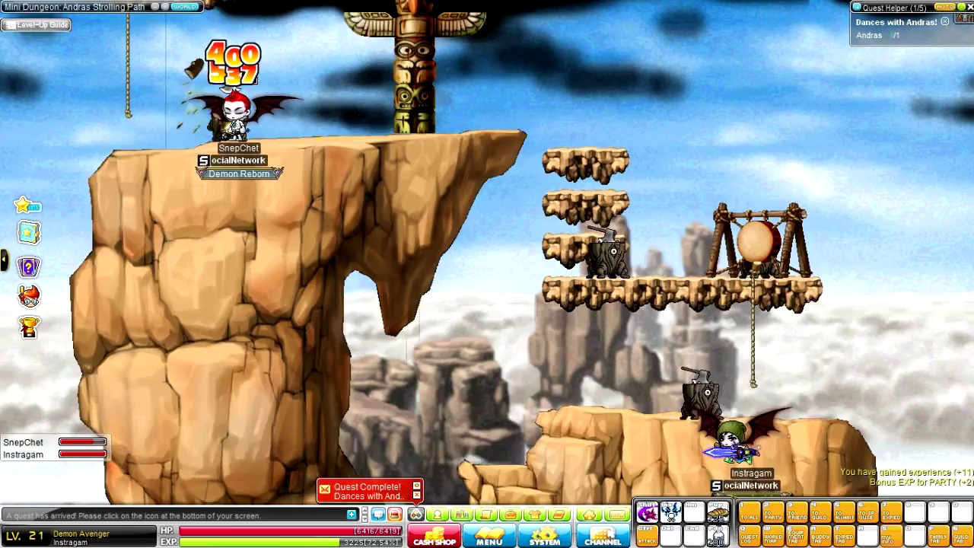
Step: Descend the cliff to the far-left ground on Andras Strolling Path
key(Left)
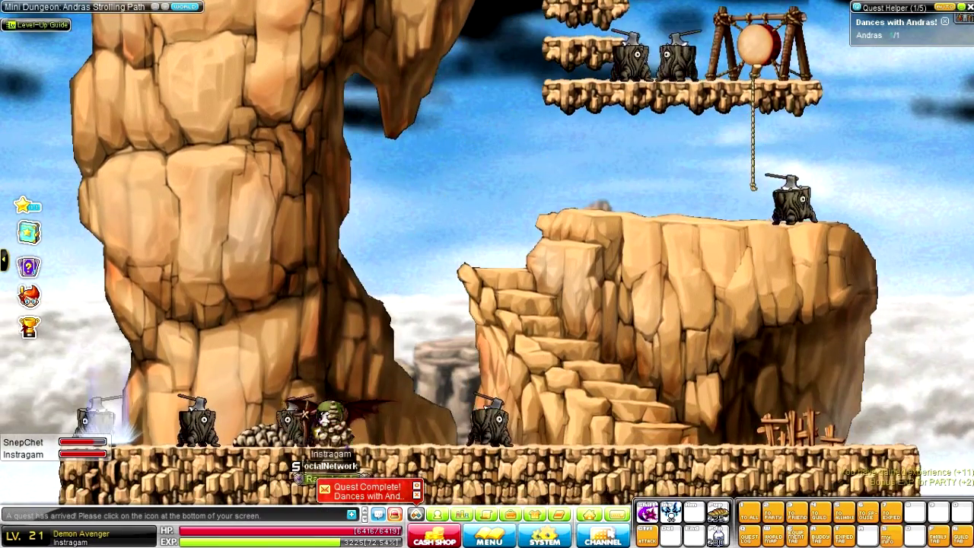
key(Left)
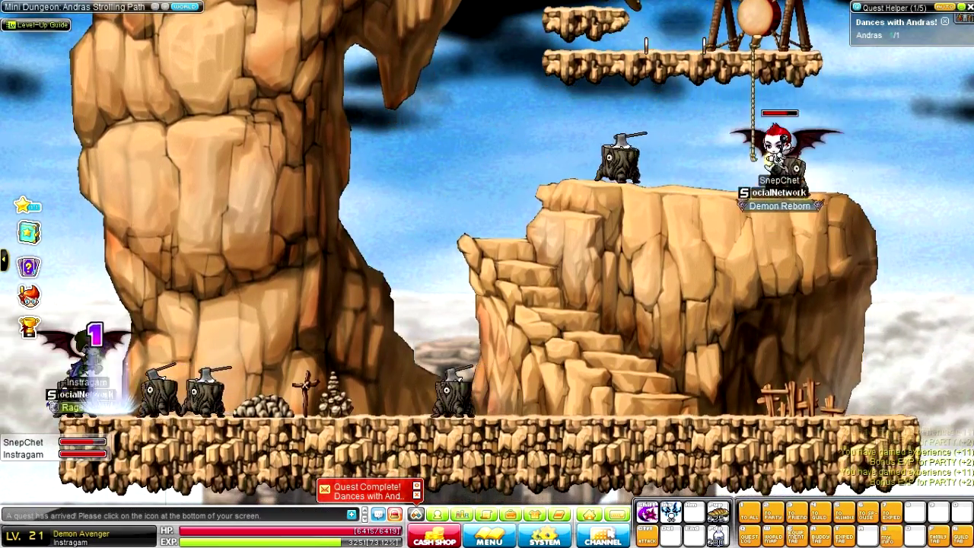
Step: Attack the stumps, auto-assign the remaining ability points, and close the equipment inventory
key(Right)
key(ctrl)
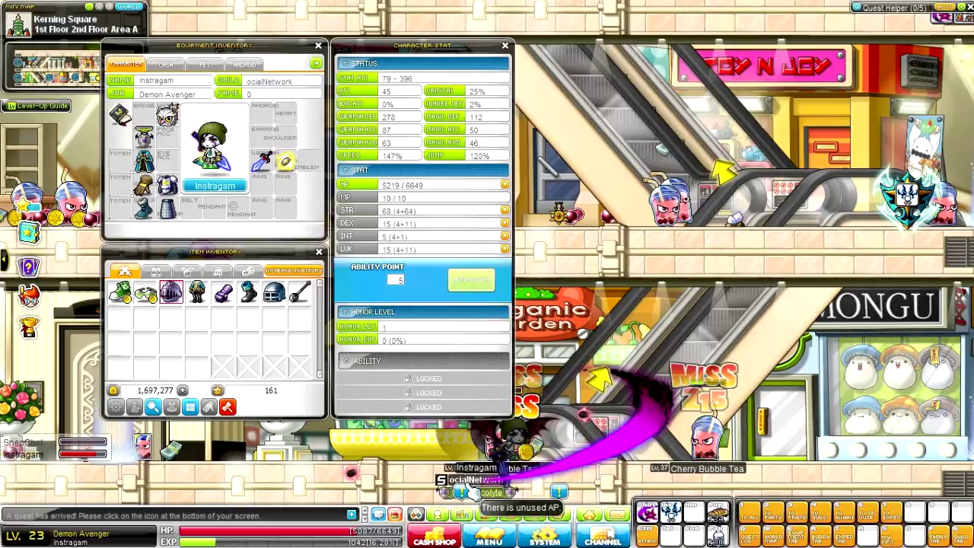
click(468, 280)
click(320, 45)
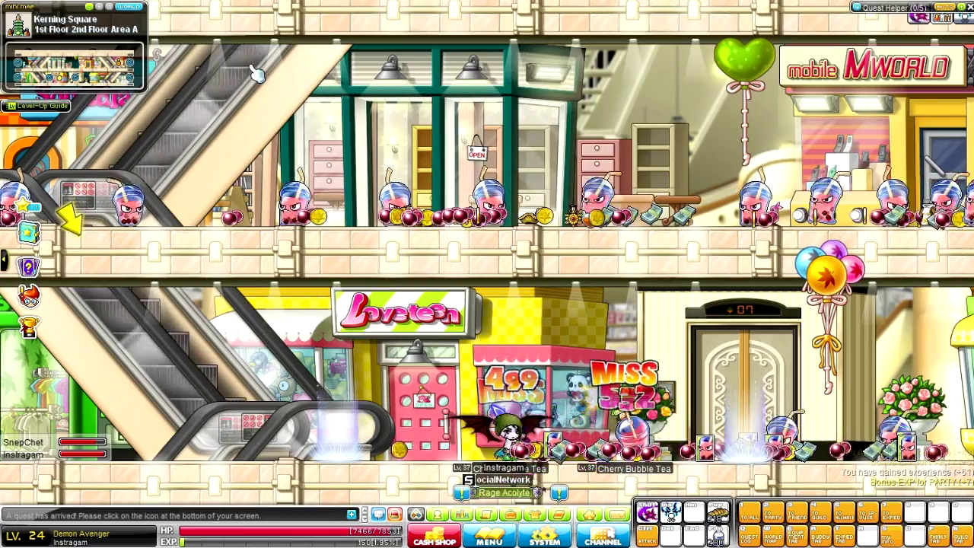
Step: Slash through the Cherry Bubble Tea monsters while advancing right
key(shift)
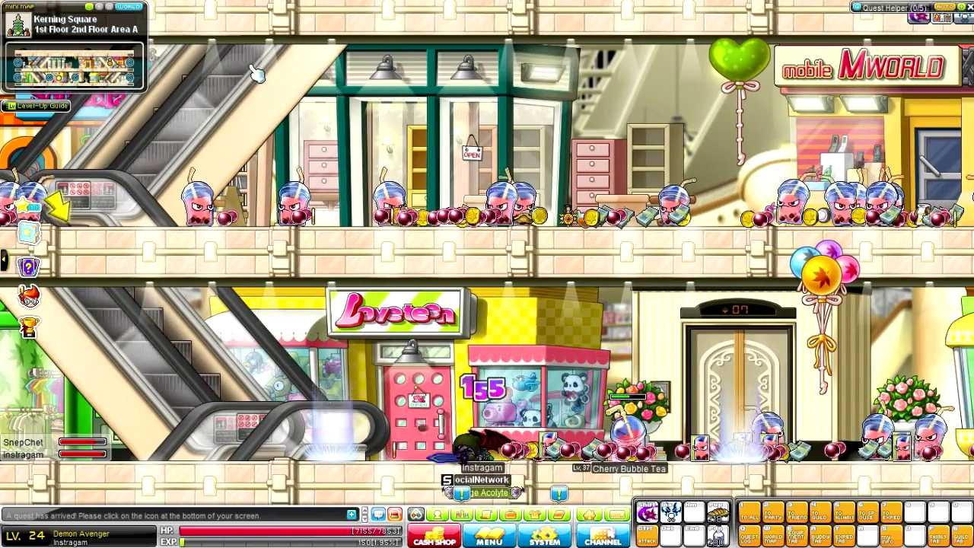
key(Right)
key(shift)
key(shift)
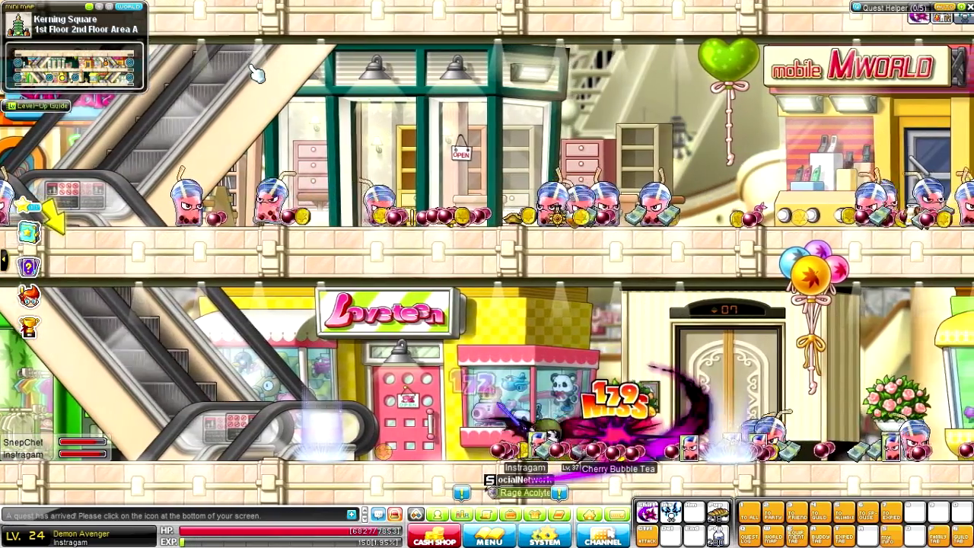
key(shift)
key(Right)
key(shift)
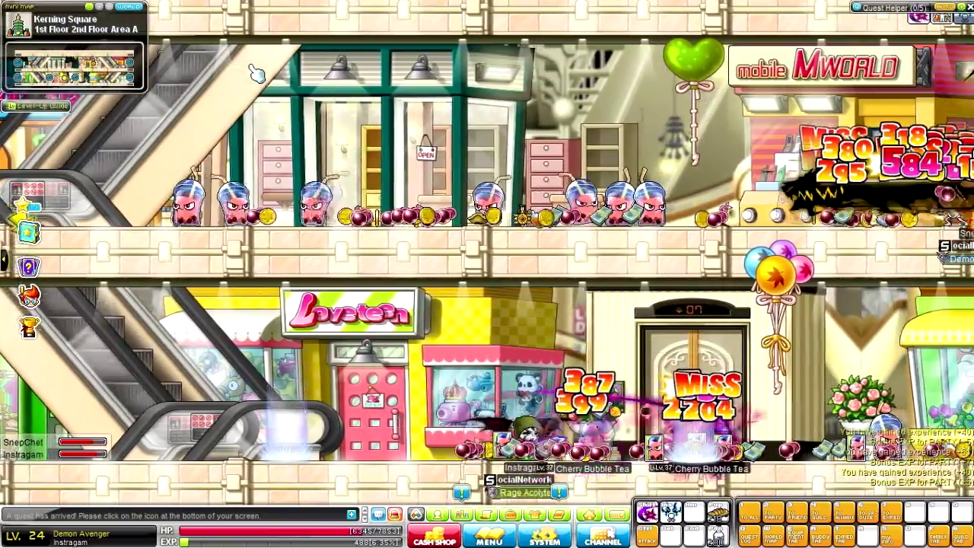
key(shift)
key(shift)
key(Right)
key(shift)
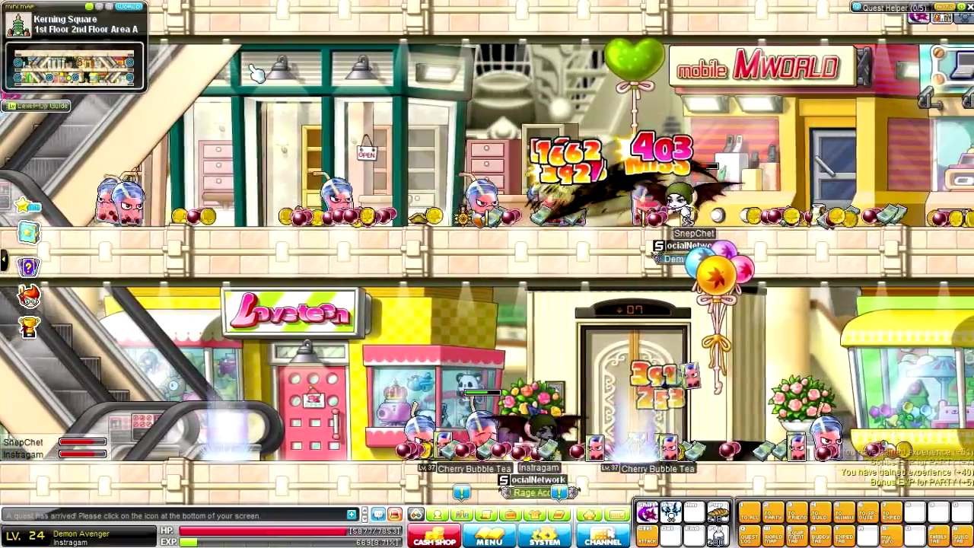
key(shift)
key(Right)
key(shift)
key(shift)
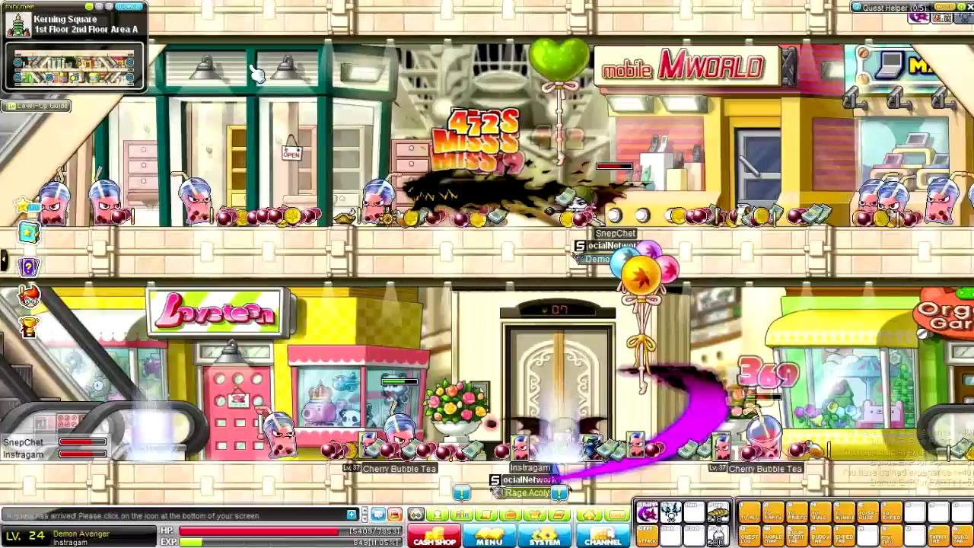
key(shift)
key(shift)
Step: Fight the Cherry Bubble Teas on the lower floor, running back left and slashing
key(Right)
key(shift)
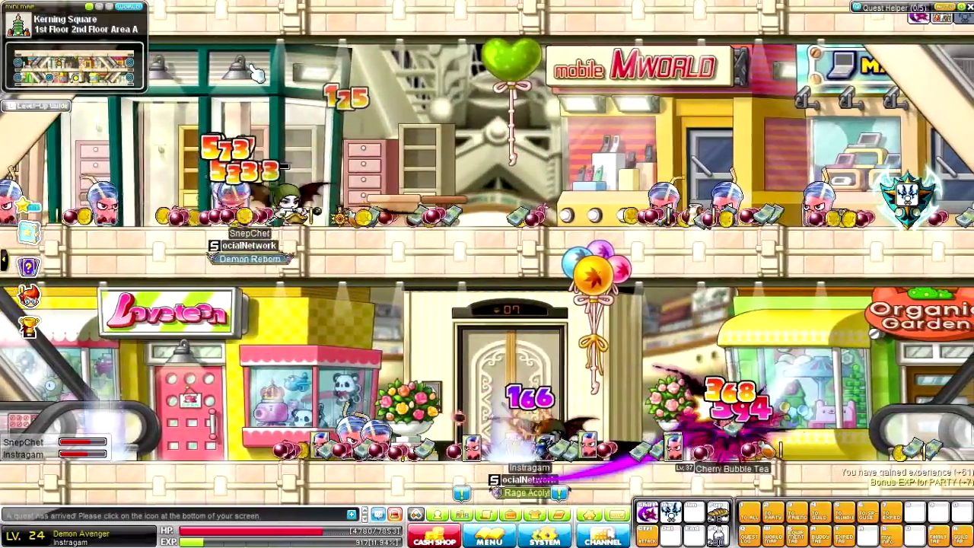
key(Right)
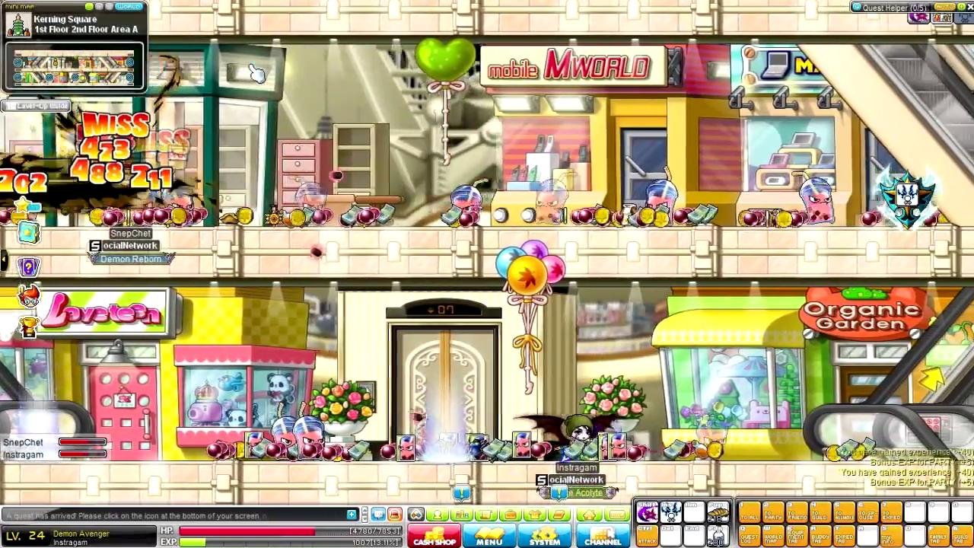
key(Left)
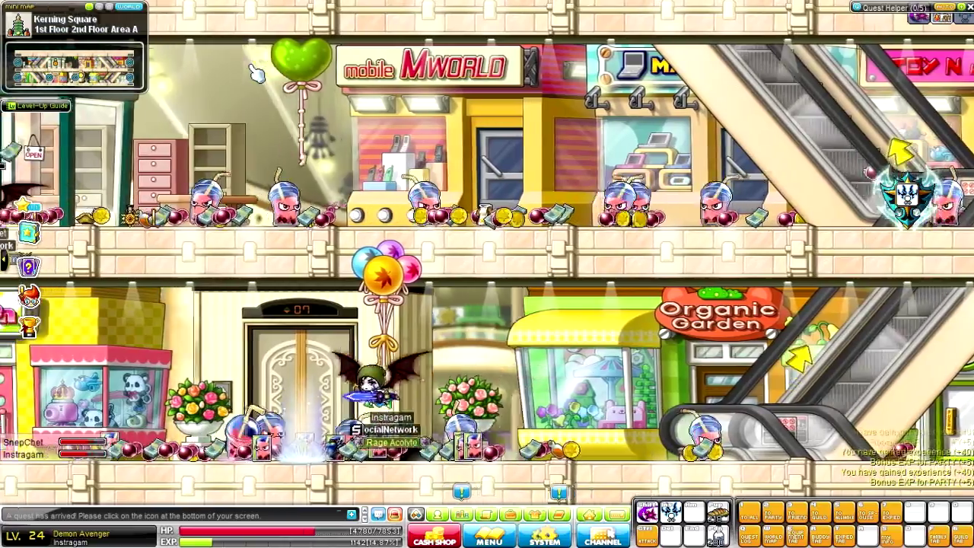
key(shift)
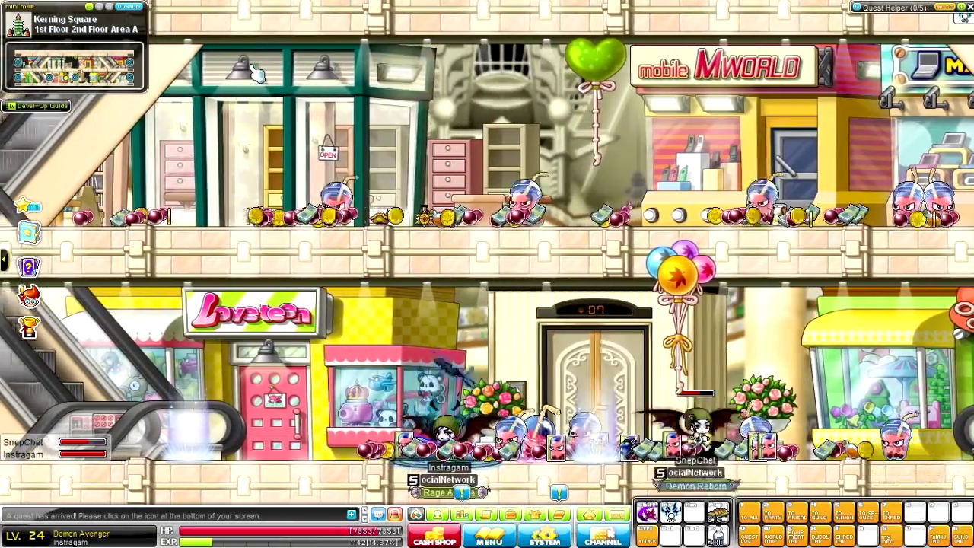
key(shift)
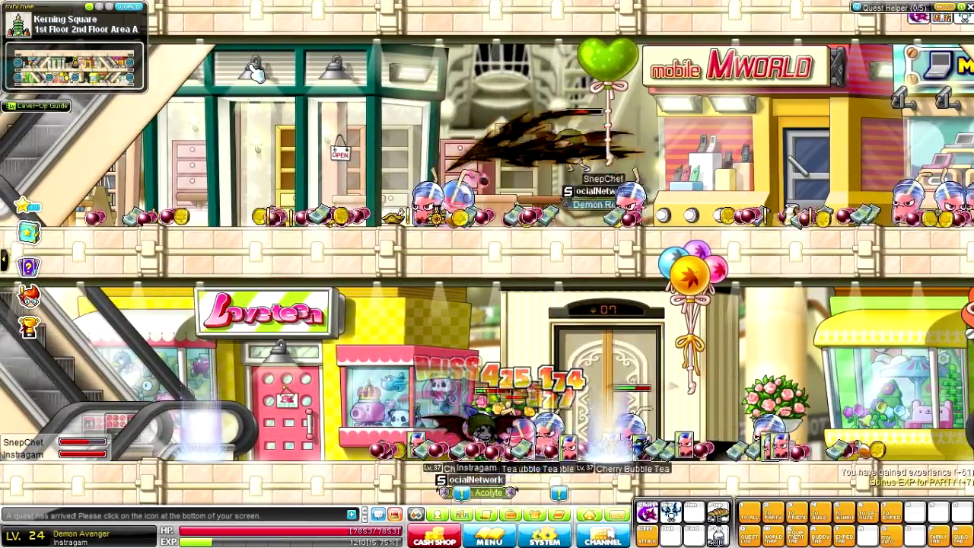
key(shift)
key(shift)
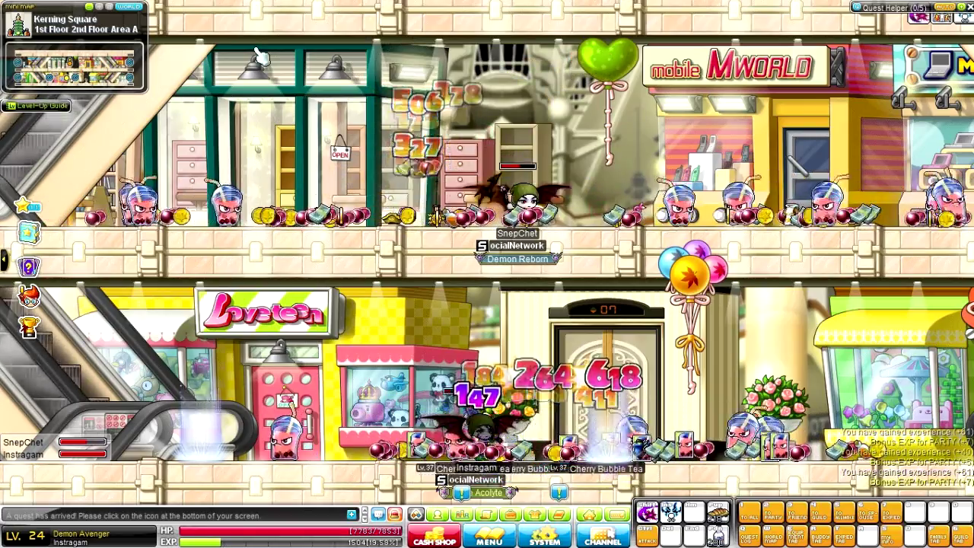
key(shift)
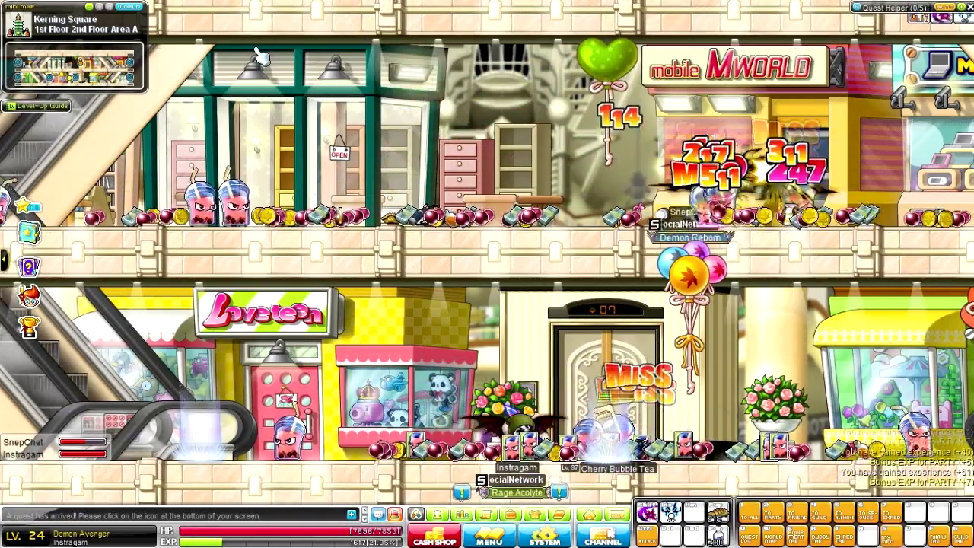
key(shift)
key(shift)
key(shift)
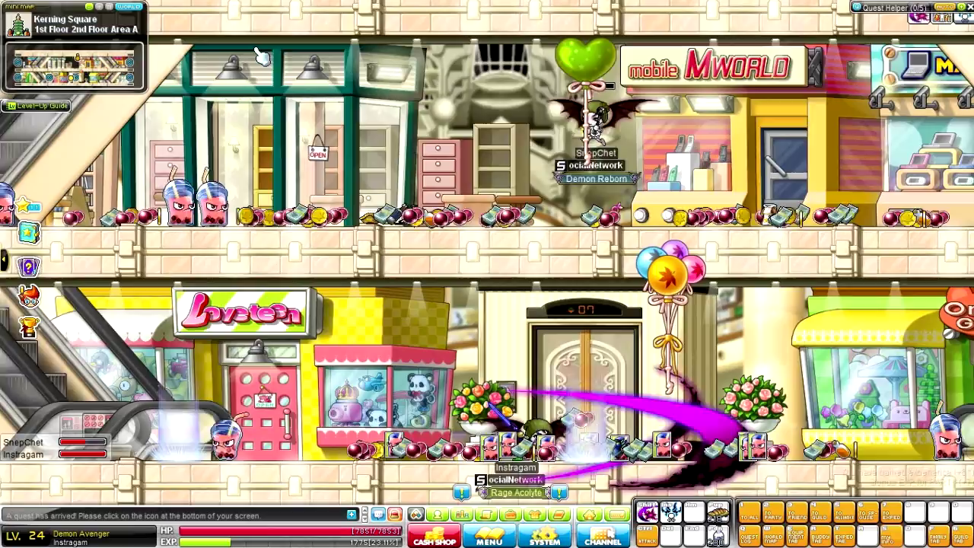
Step: Slash respawned Cherry Bubble Teas on both sides while moving left and right
key(Right)
key(shift)
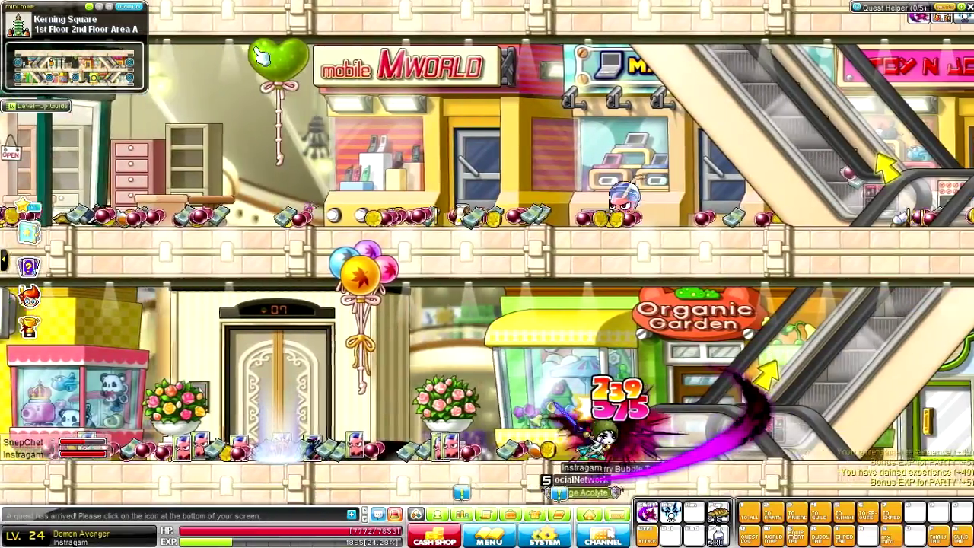
key(shift)
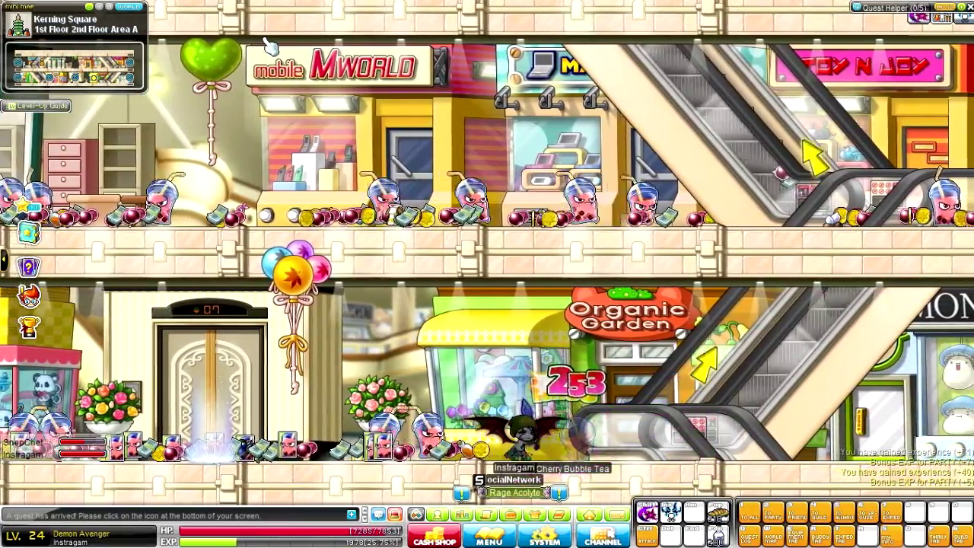
key(shift)
key(Left)
key(shift)
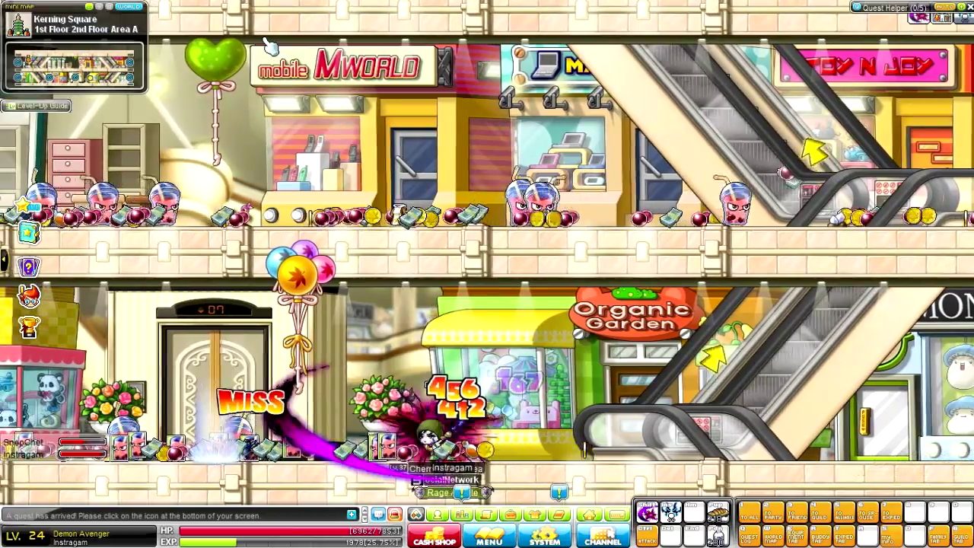
key(shift)
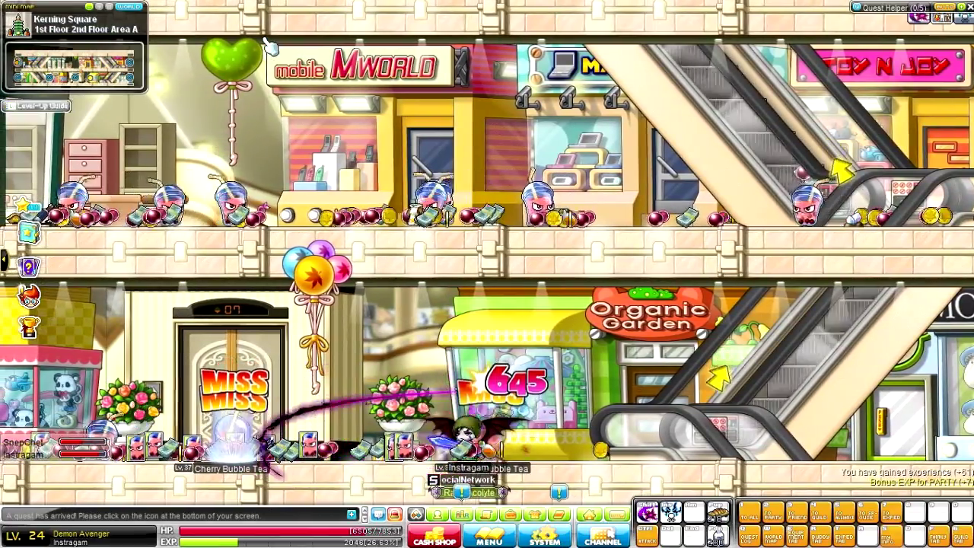
key(Left)
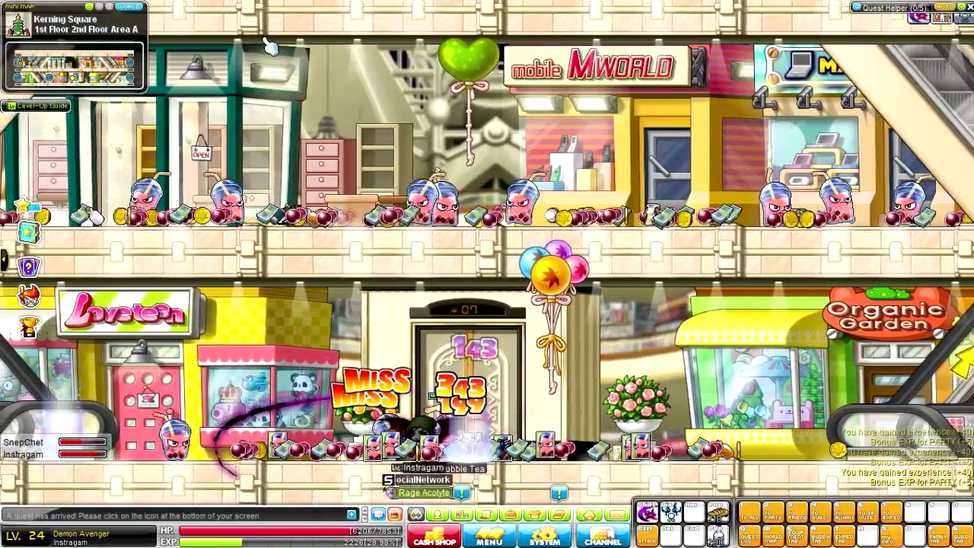
key(Left)
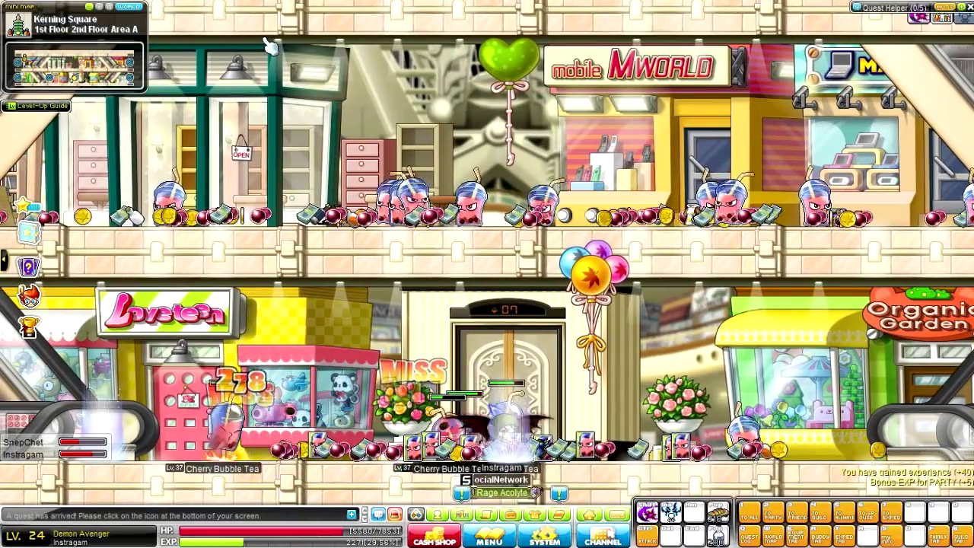
key(Left)
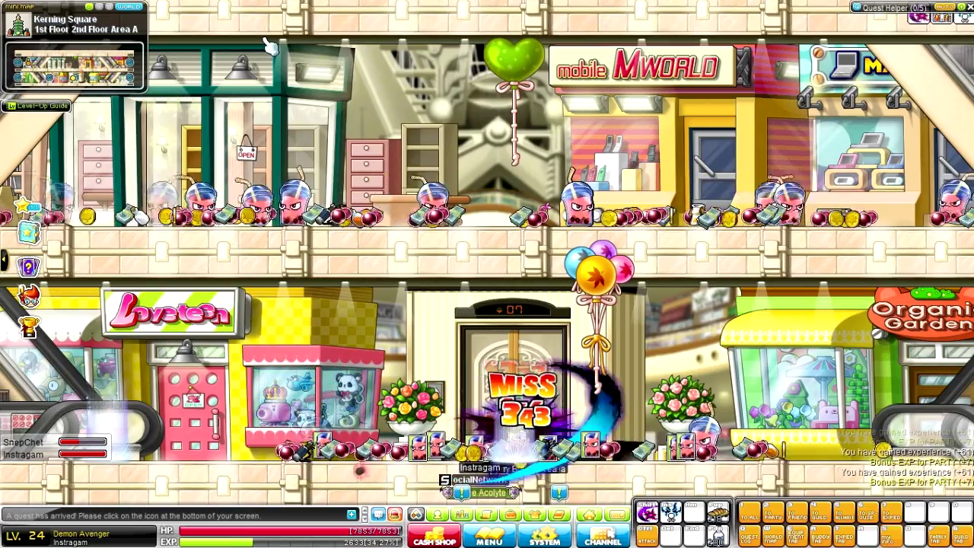
key(Right)
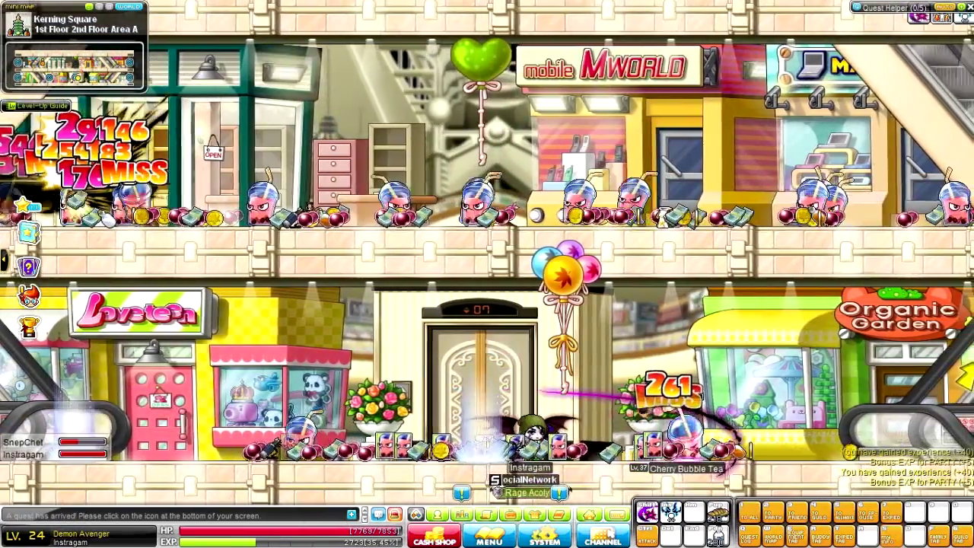
key(Right)
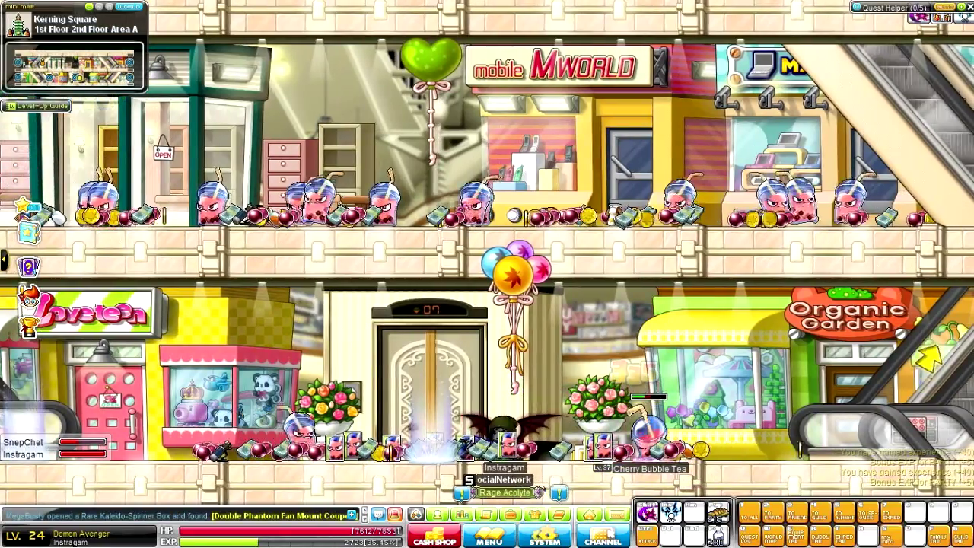
key(Left)
key(Right)
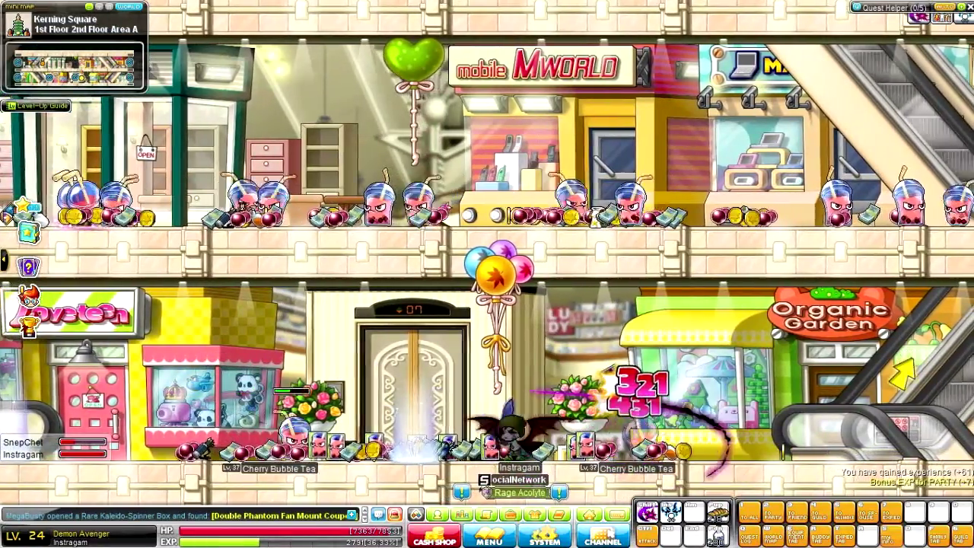
key(Left)
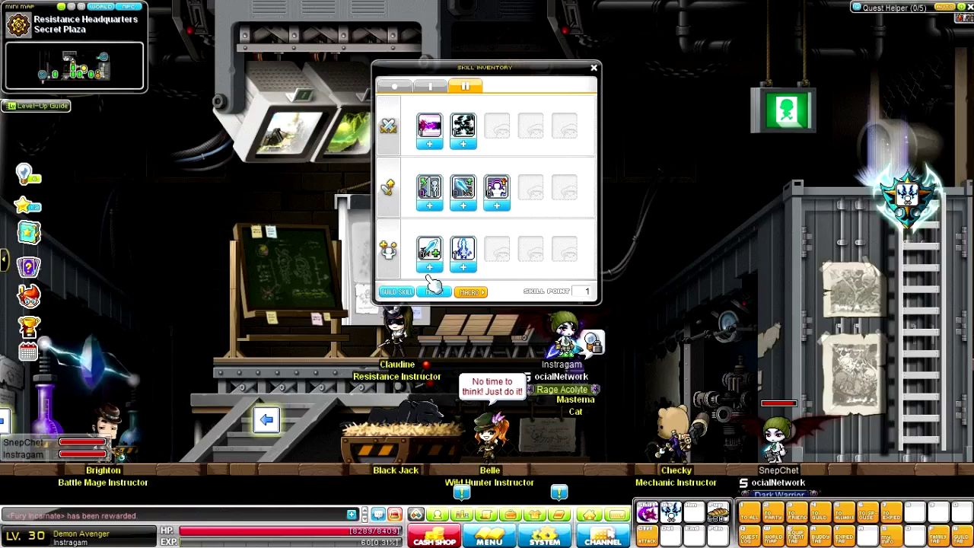
Step: Spend the point on Battle Pact, pick up Exceed: Demon Strike, and open Keyboard Setting
click(430, 268)
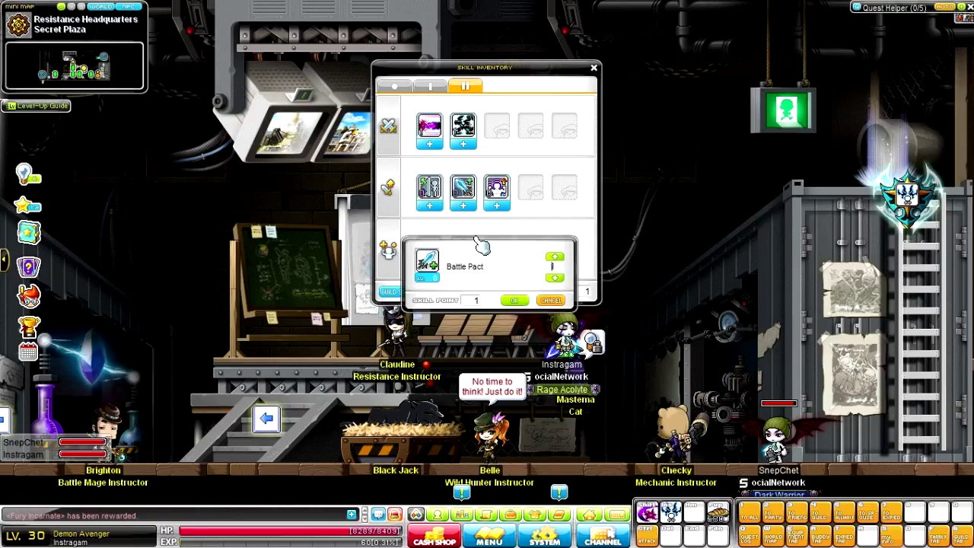
key(Escape)
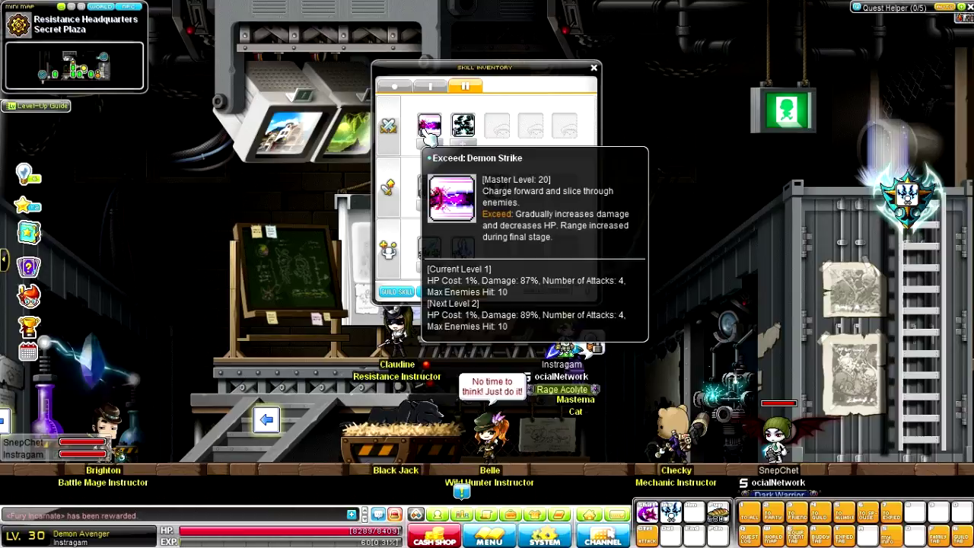
drag(429, 125, 486, 258)
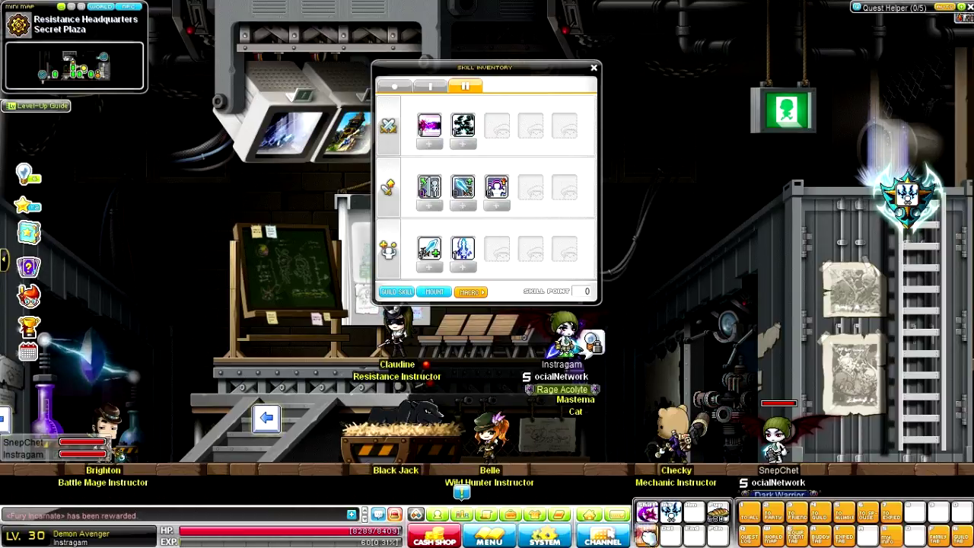
click(639, 514)
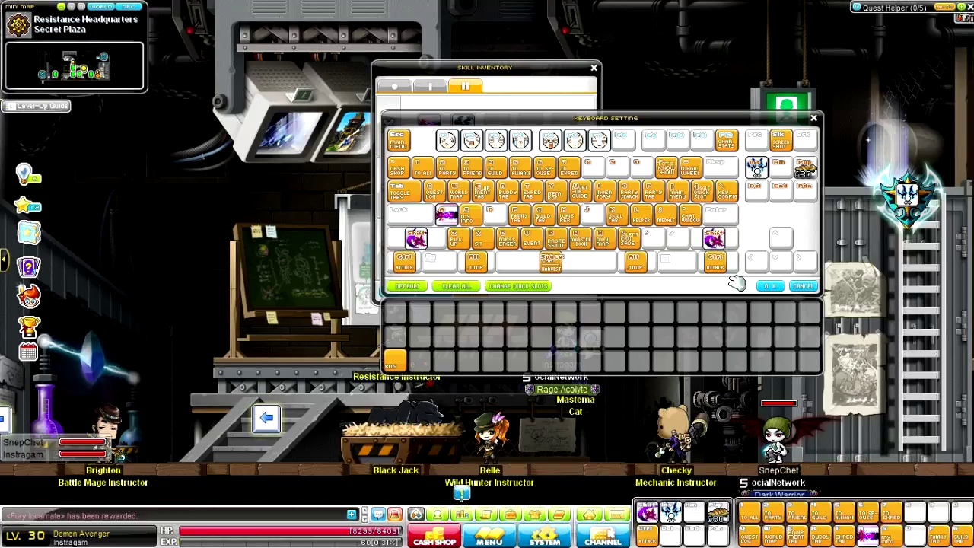
Step: Bind Exceed: Demon Strike to right Shift and another new skill to a key, then save
click(709, 239)
click(551, 93)
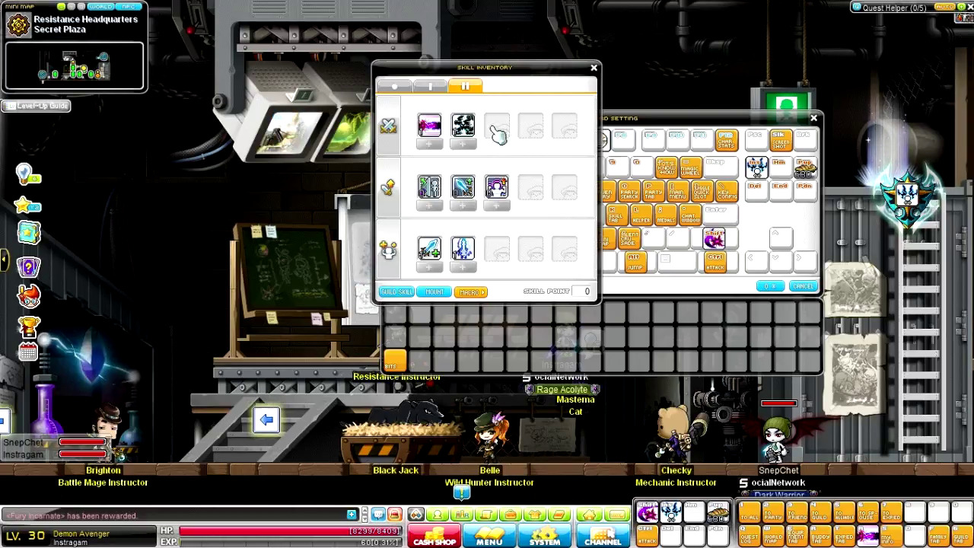
drag(547, 105, 368, 99)
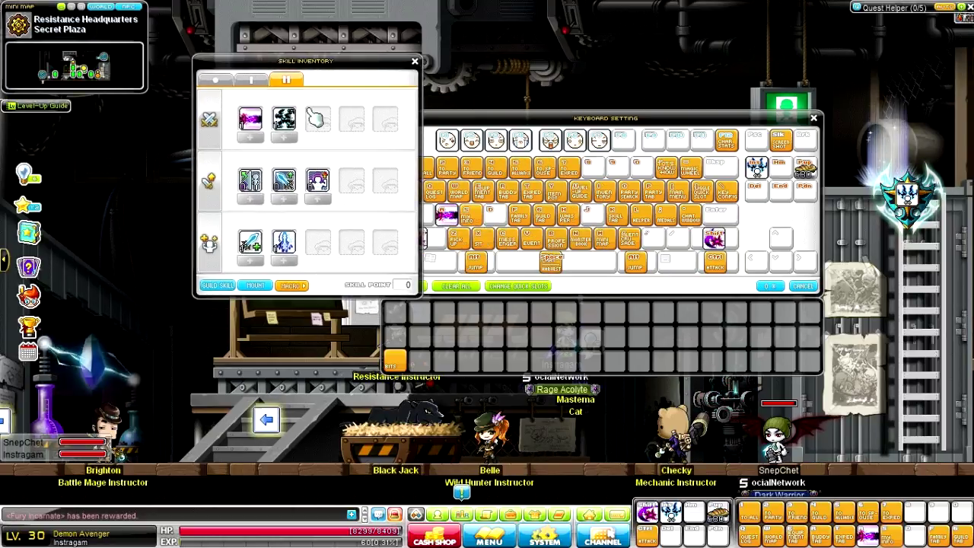
drag(312, 179, 487, 192)
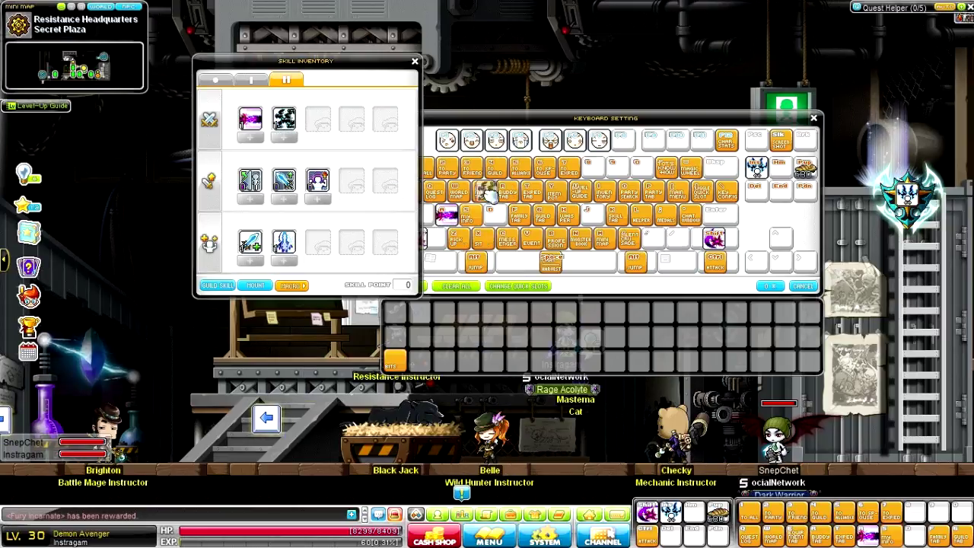
click(768, 286)
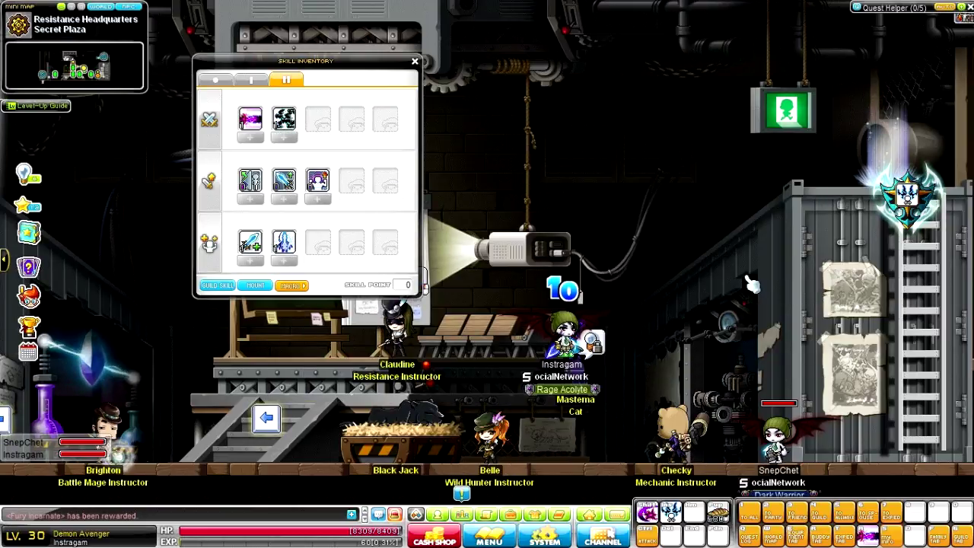
Step: Drop to the Secret Plaza ground floor and walk right past Checky
key(Left)
key(alt+Down)
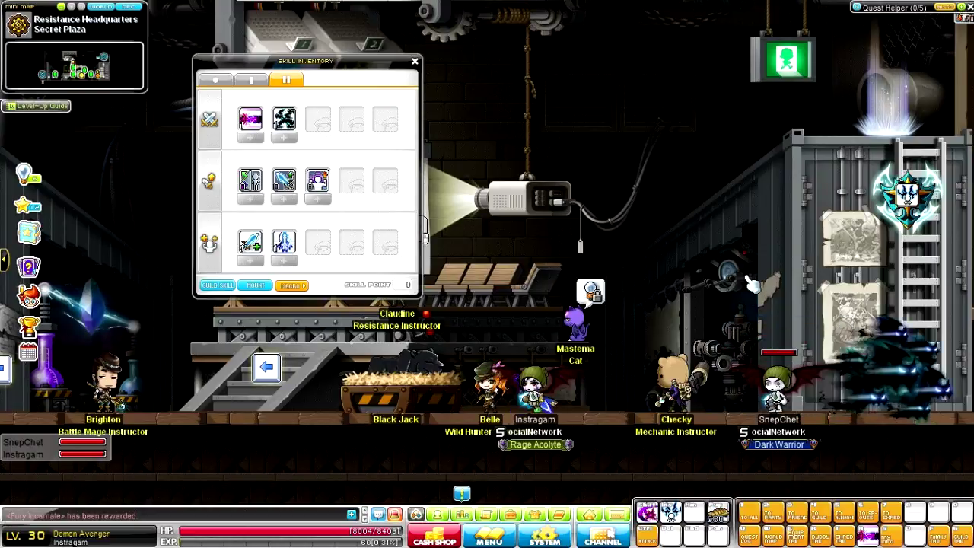
key(Right)
key(Left)
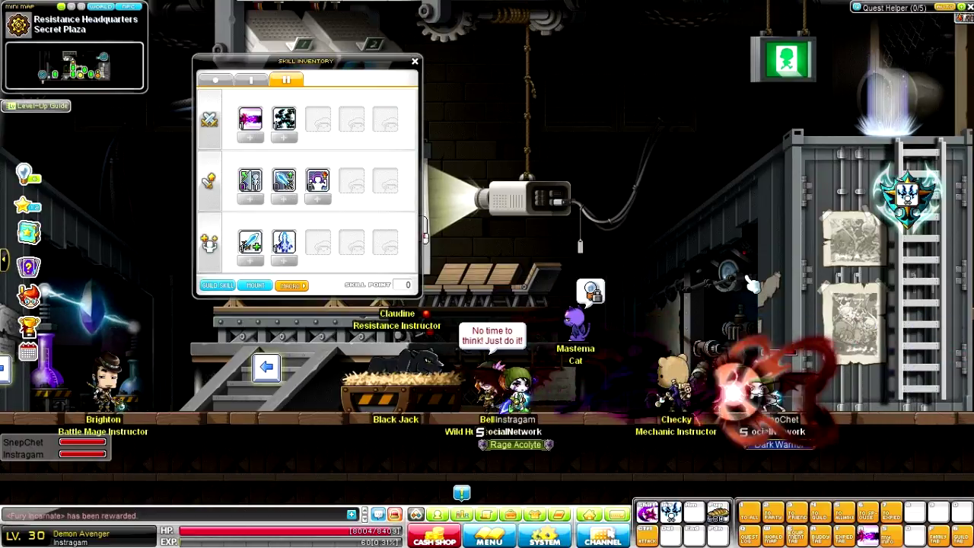
key(Right)
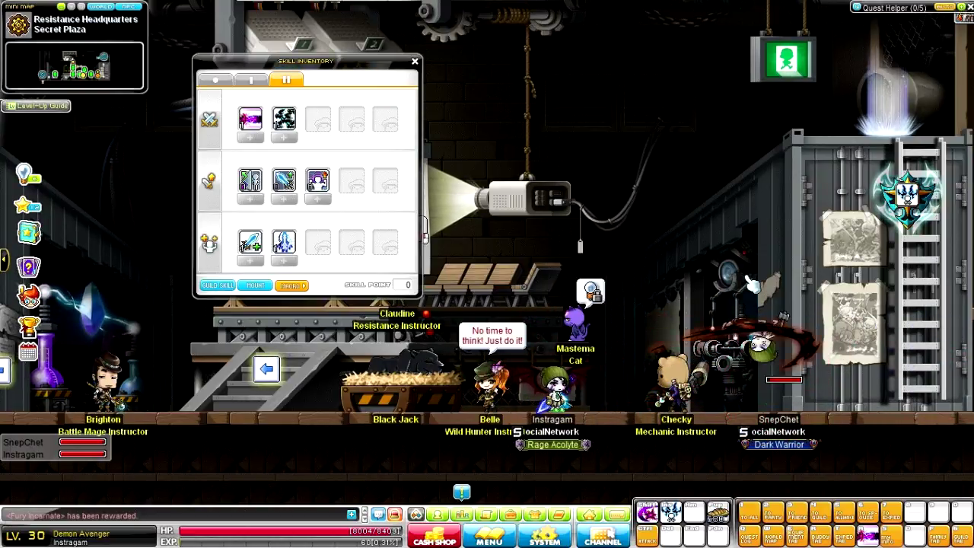
key(Right)
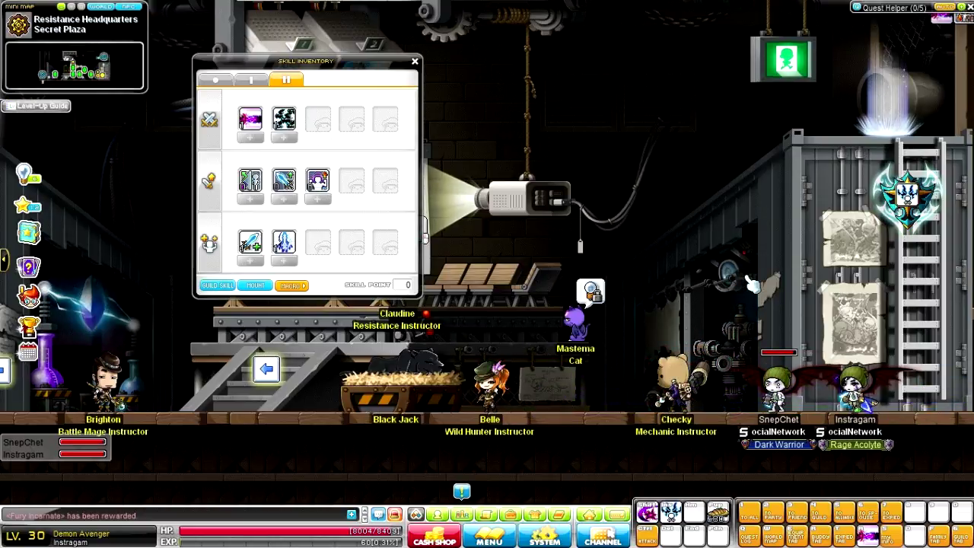
Step: Test a new skill with Shift, walk past Belle and Black Jack, and jump onto the projector
key(Left)
key(Right)
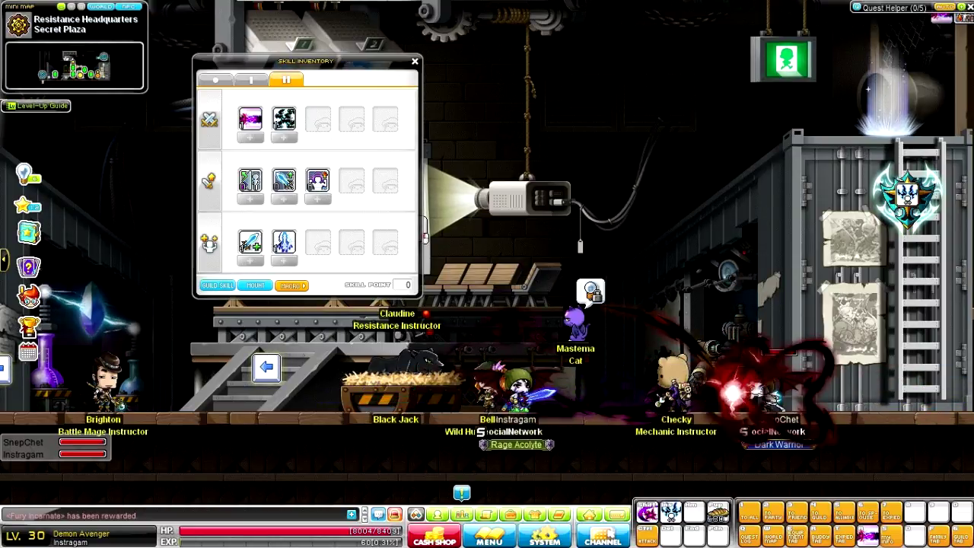
key(shift)
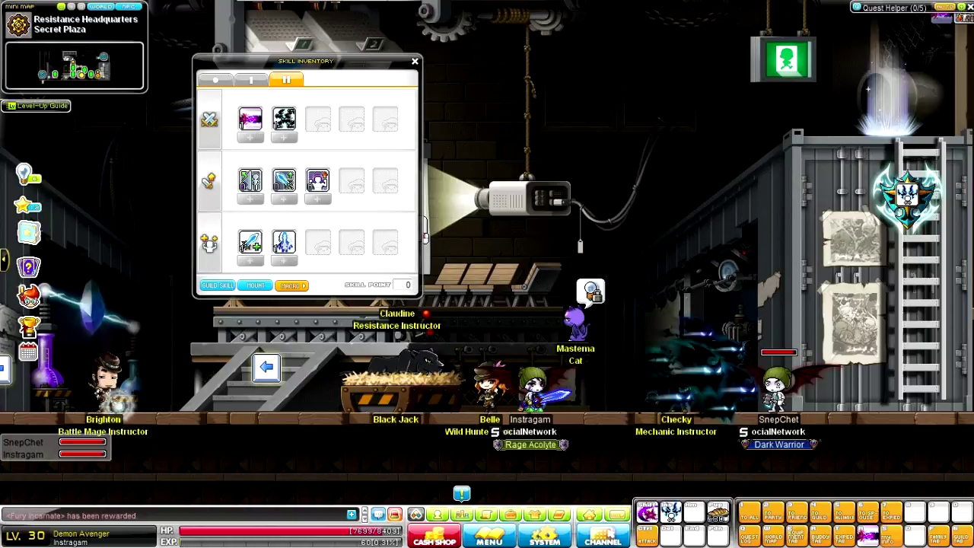
key(Right)
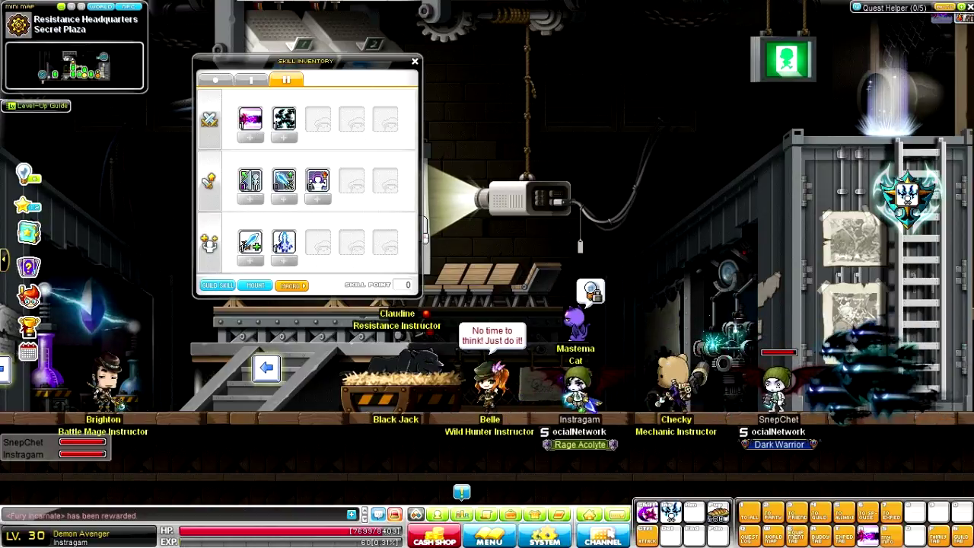
key(Left)
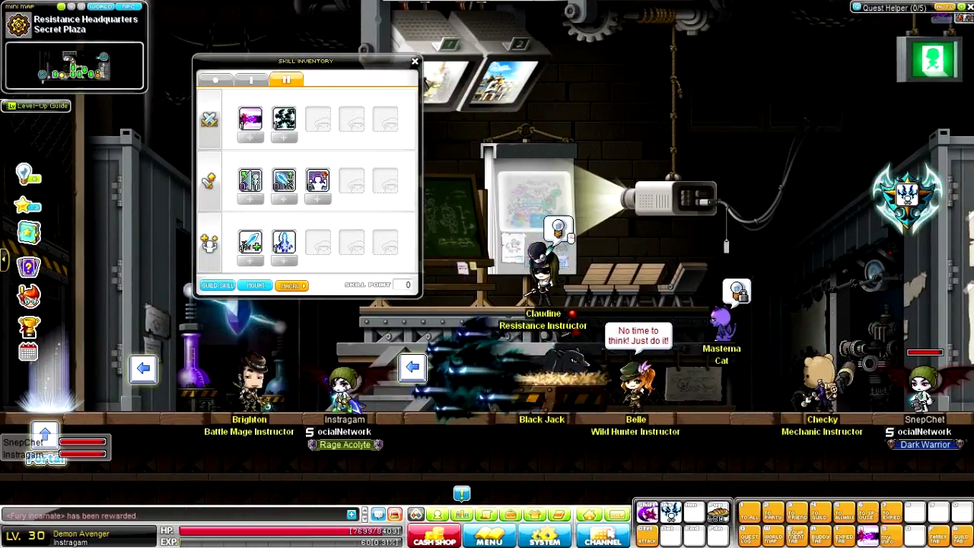
key(Right)
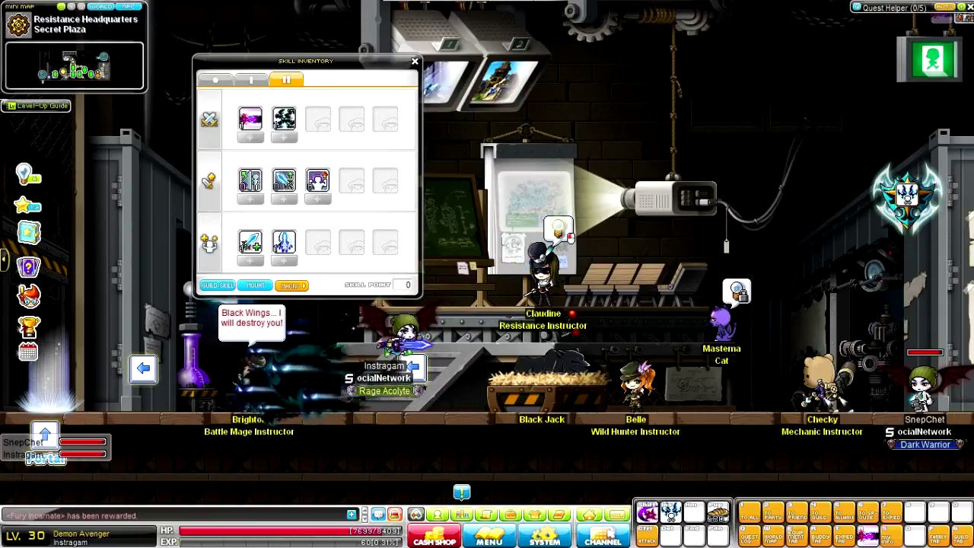
key(Right)
key(alt)
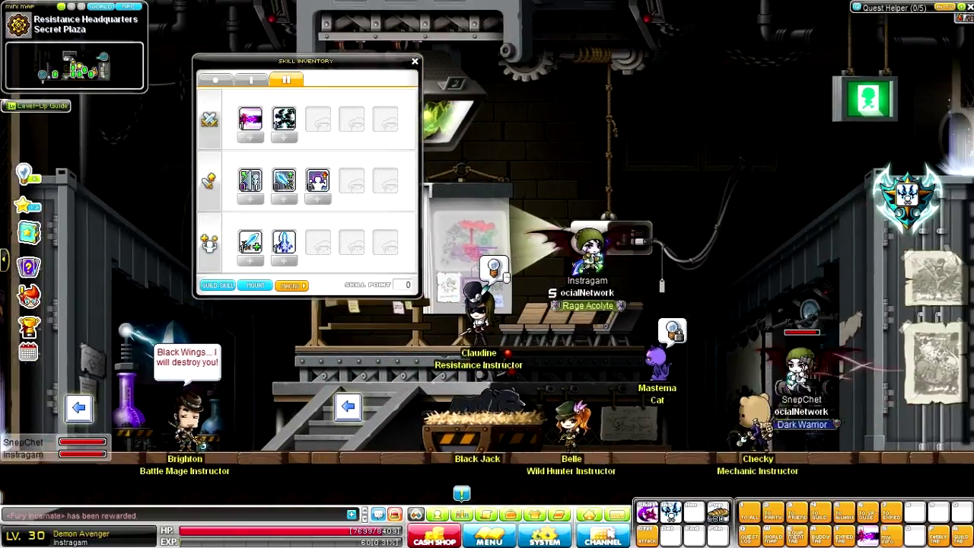
Step: Drop beside Checky and drag the blue skill icon into an empty quickslot
key(Right)
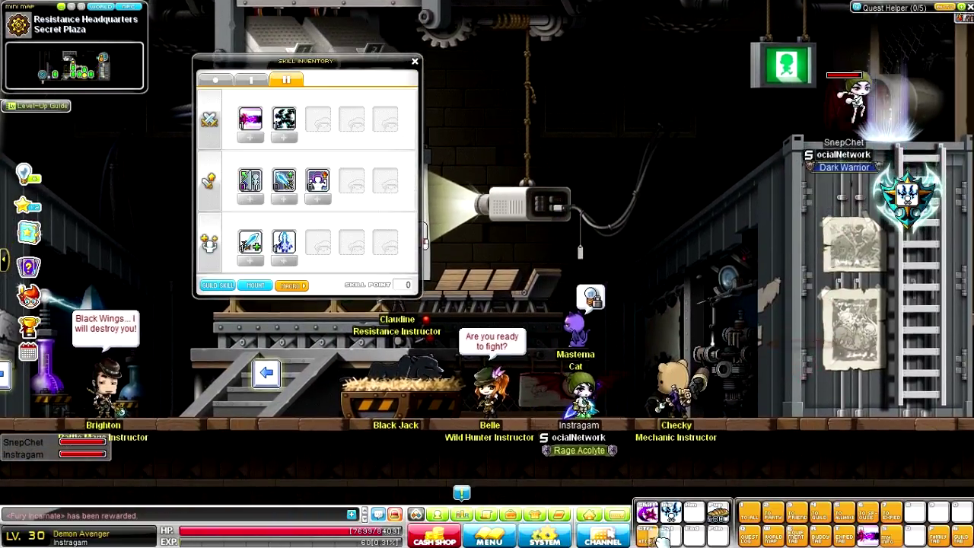
key(Right)
click(286, 242)
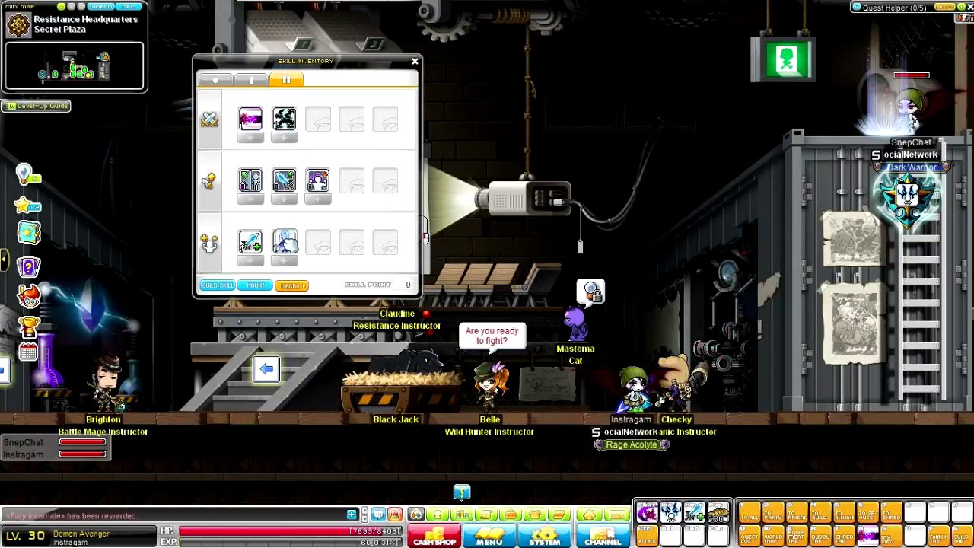
click(695, 536)
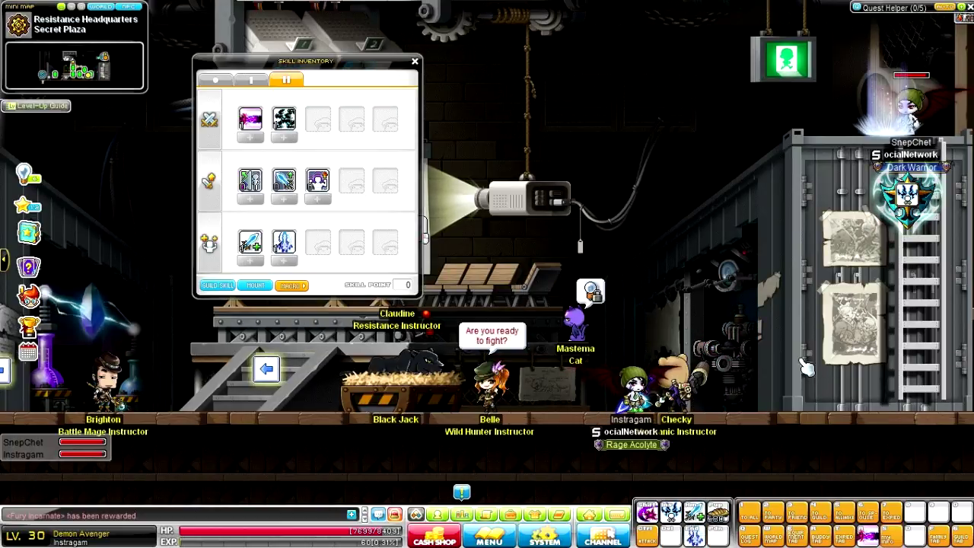